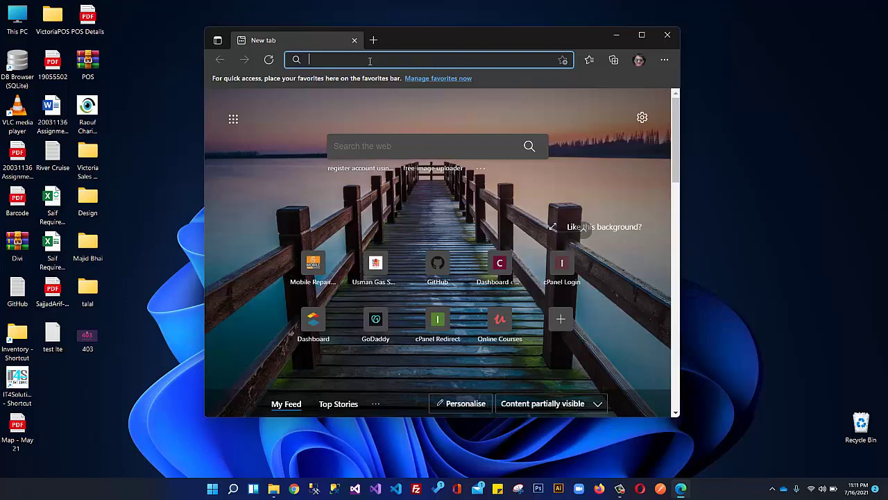
# Search the web for "download visual studio 2019".
pyautogui.write('downlod v')
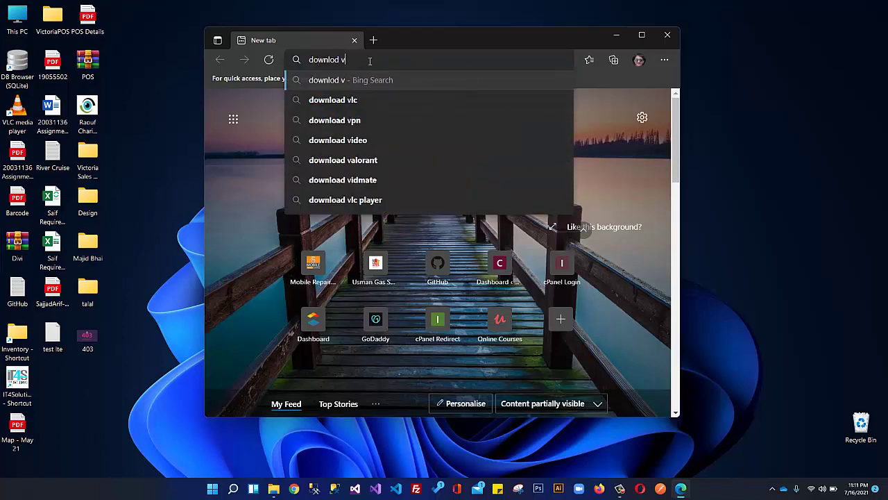
pyautogui.press('BackSpace')
pyautogui.press('BackSpace')
pyautogui.press('BackSpace')
pyautogui.write('ad visu')
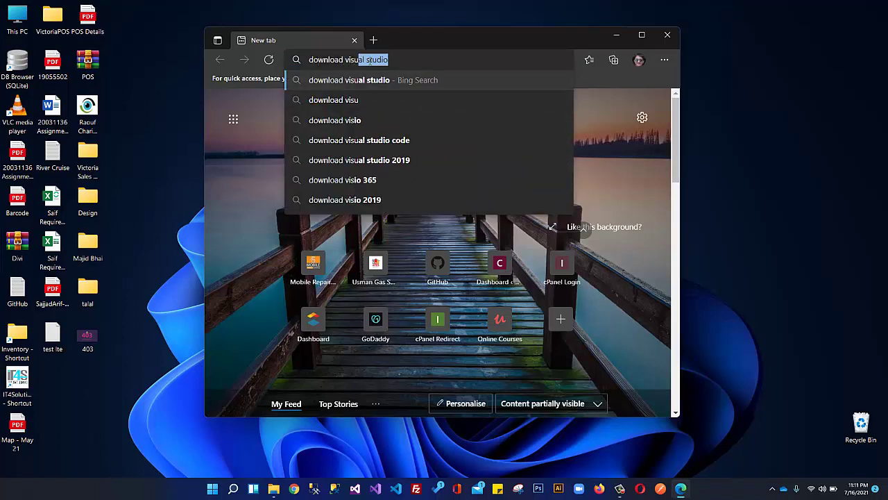
pyautogui.write('al studio')
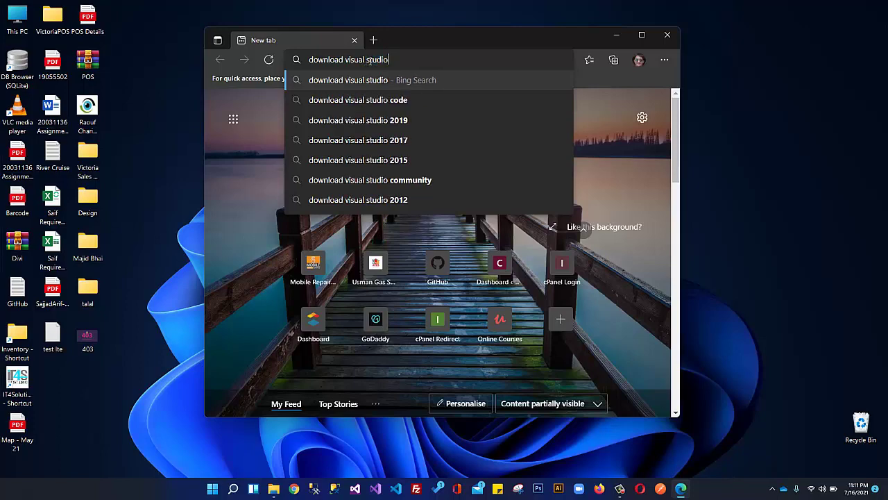
pyautogui.write(' 201')
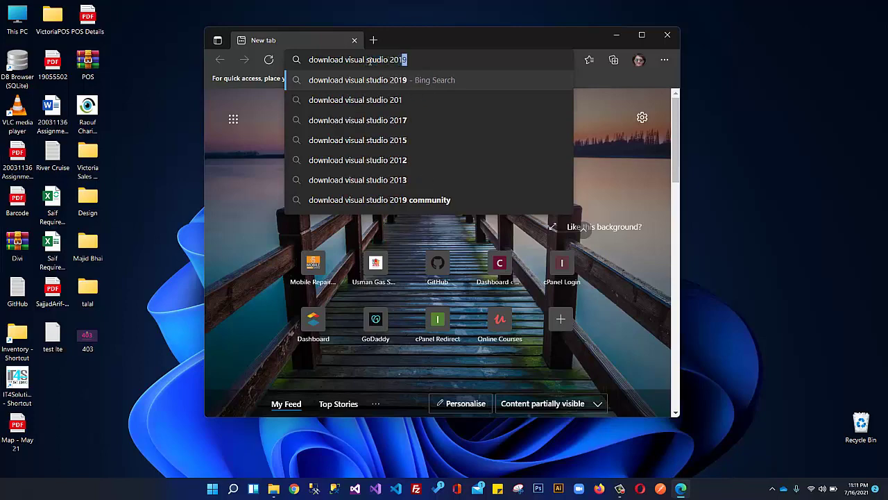
pyautogui.press('Return')
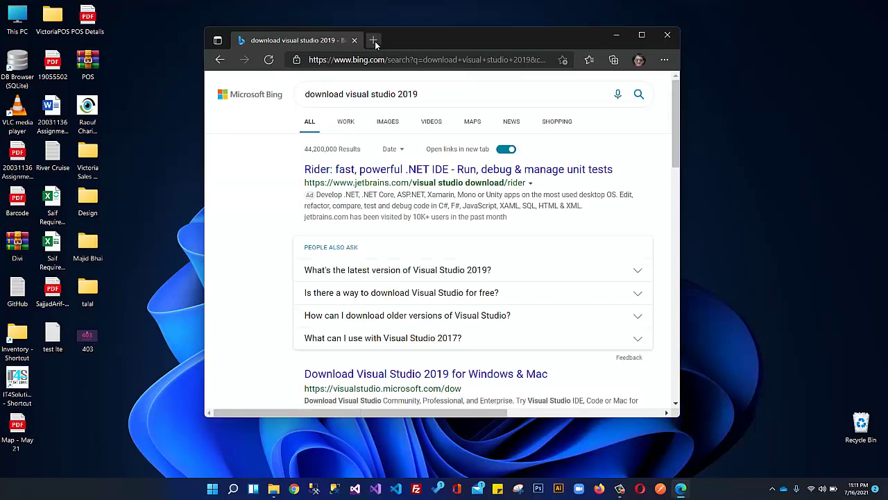
# Open the Visual Studio 2019 downloads page from Microsoft, close the search results tab and maximize the browser window.
pyautogui.scroll(-2, 407, 208)
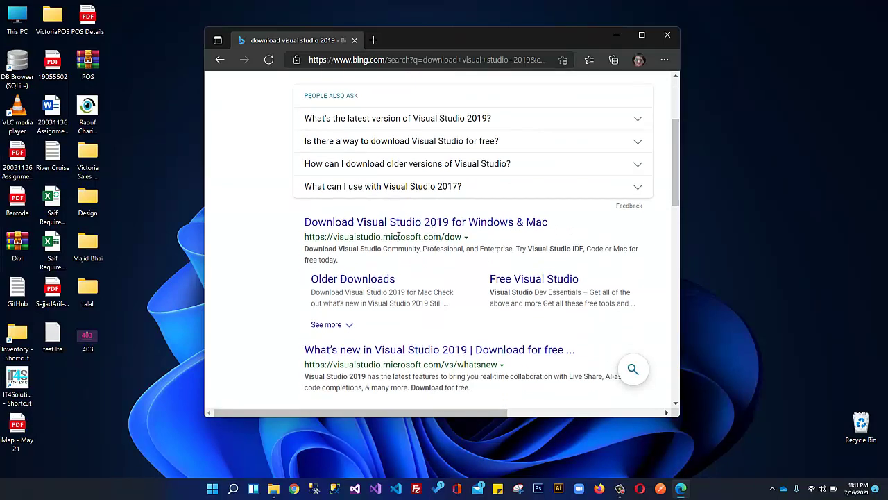
pyautogui.click(399, 222)
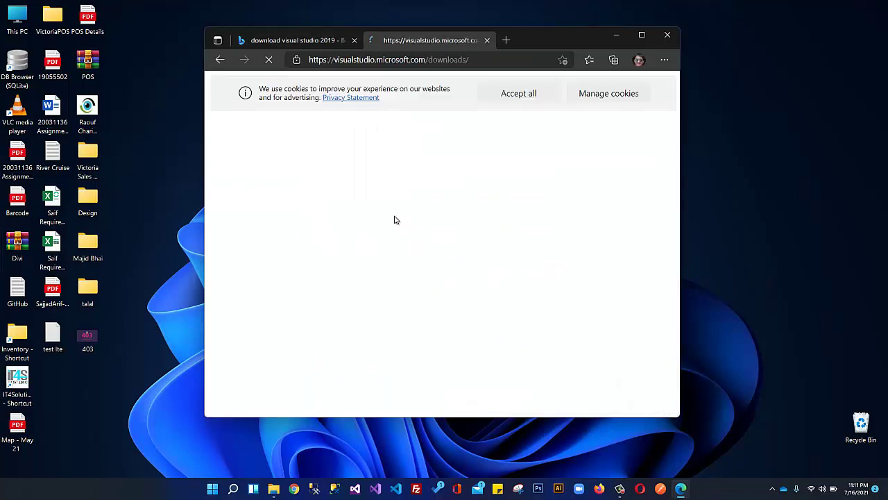
pyautogui.click(354, 40)
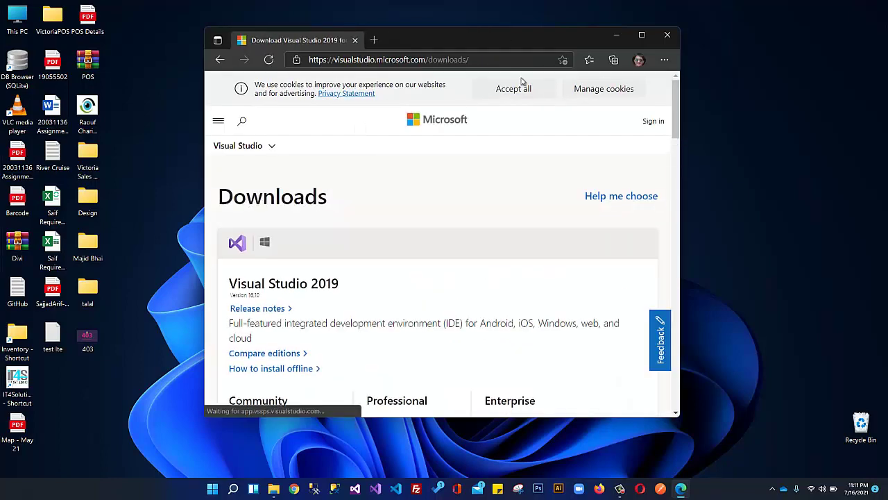
pyautogui.click(641, 35)
pyautogui.scroll(-1, 386, 177)
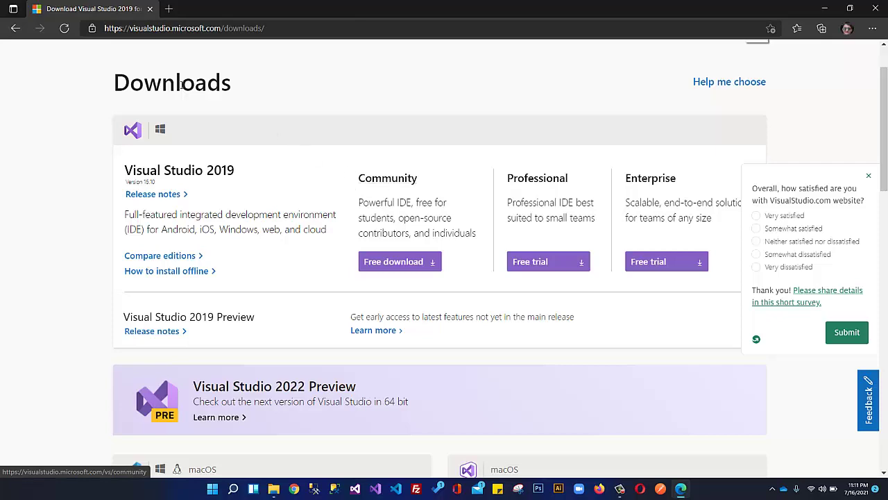
# Search the web for "sql server management studio" in a new tab.
pyautogui.click(168, 8)
pyautogui.write('sq')
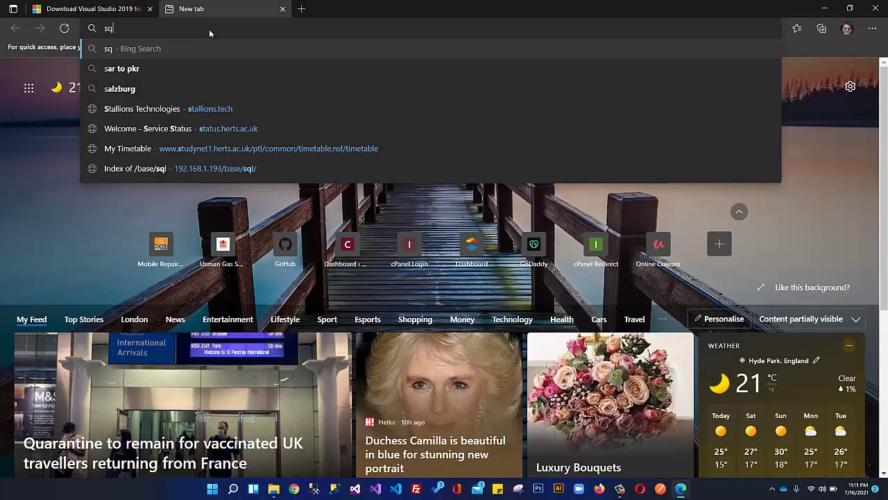
pyautogui.write('l server man')
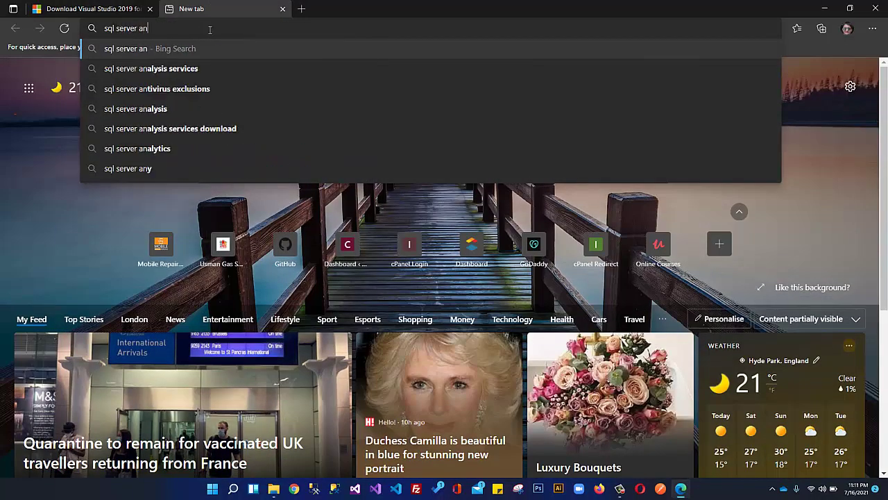
pyautogui.press('BackSpace')
pyautogui.press('BackSpace')
pyautogui.write('man')
pyautogui.press('Return')
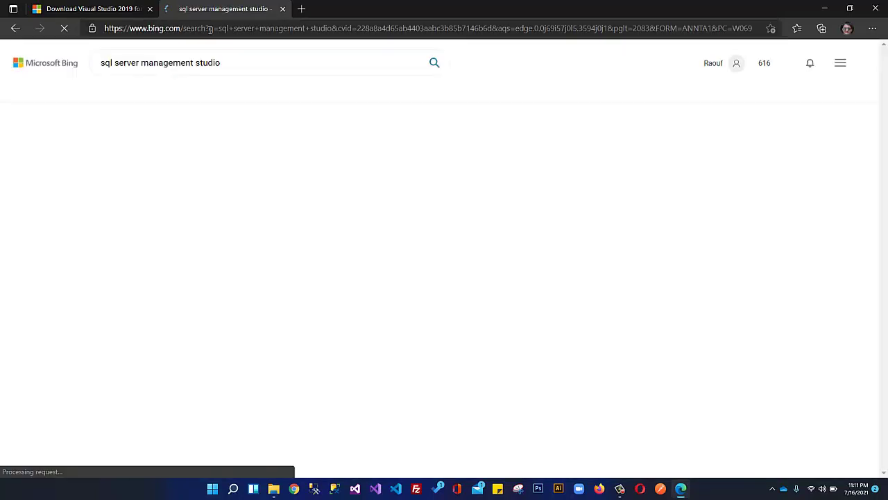
# Refine the search to "download sql server management studio" and open the Microsoft Docs SSMS download page.
pyautogui.scroll(-1, 263, 97)
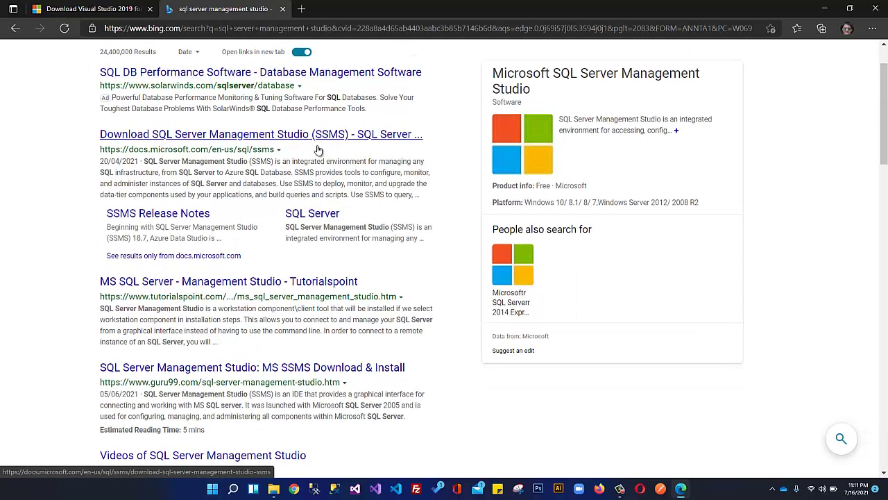
pyautogui.scroll(1, 111, 71)
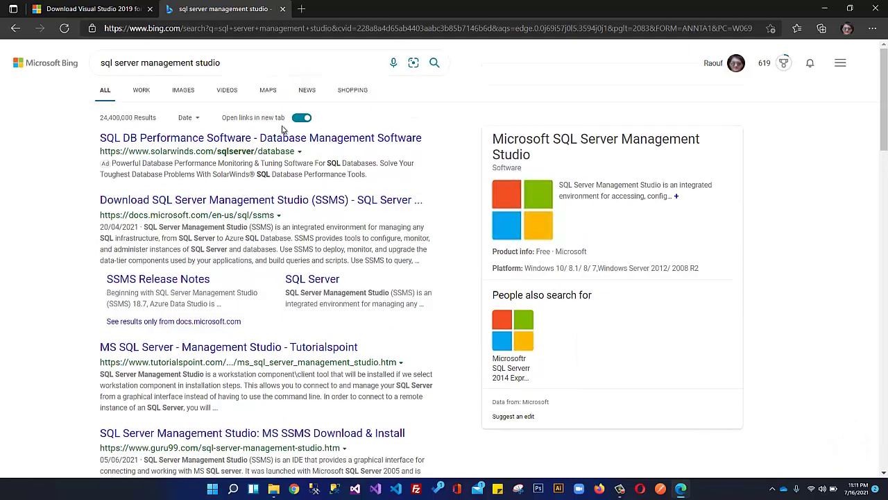
pyautogui.click(101, 63)
pyautogui.write('download')
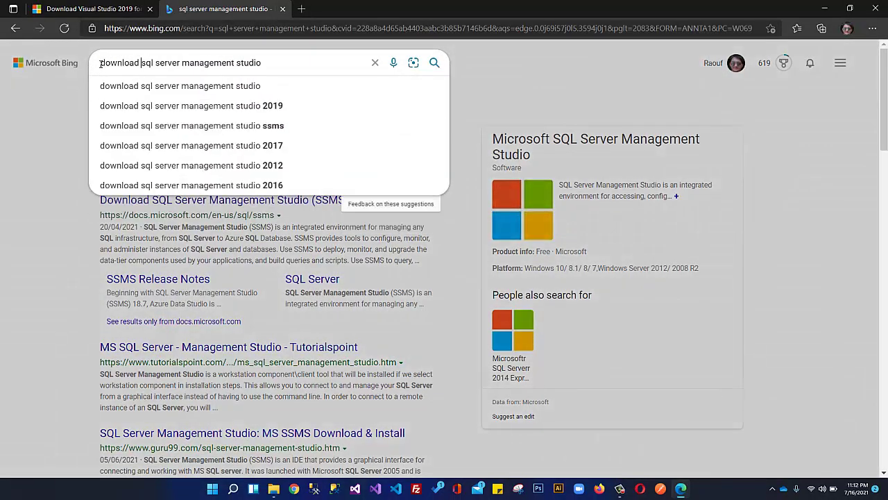
pyautogui.press('Return')
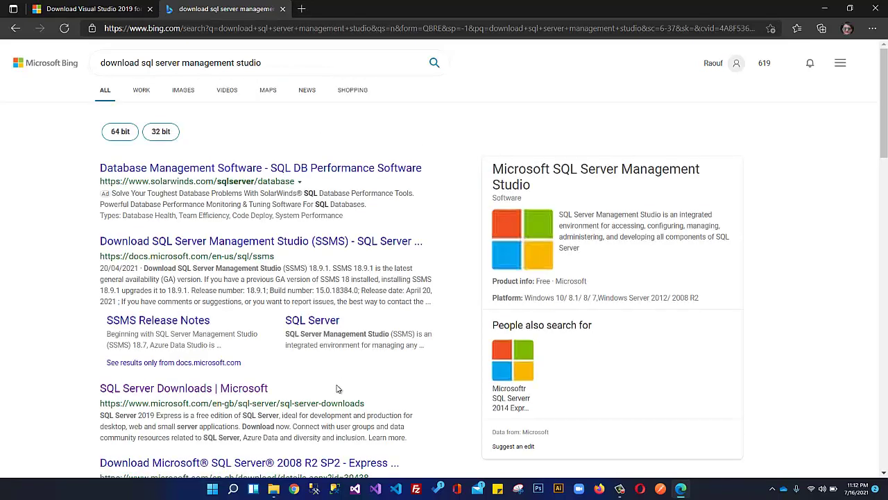
pyautogui.scroll(-2, 245, 214)
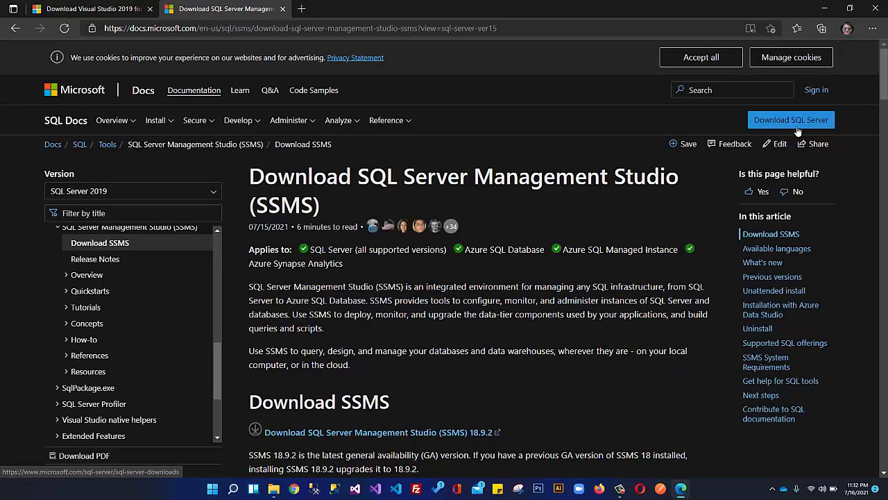
# Search for "download vs code" in a new tab and open the Visual Studio Code download page.
pyautogui.click(301, 9)
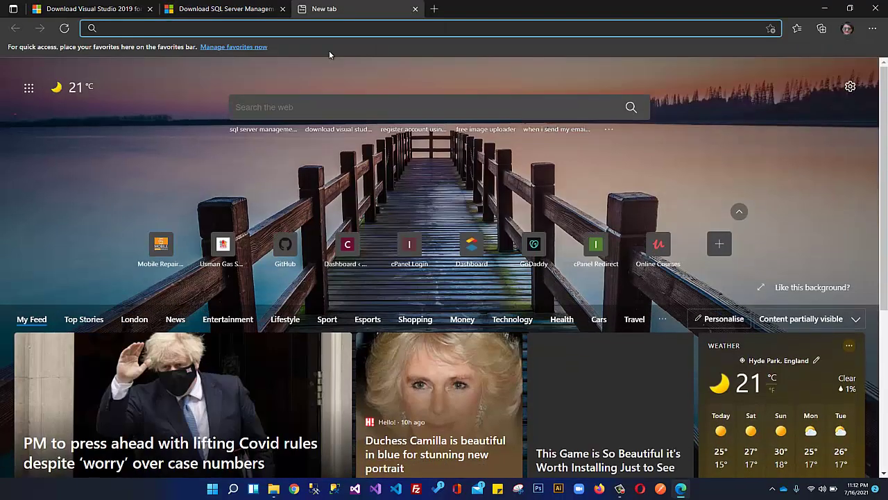
pyautogui.write('vis')
pyautogui.press('BackSpace')
pyautogui.press('BackSpace')
pyautogui.press('BackSpace')
pyautogui.press('BackSpace')
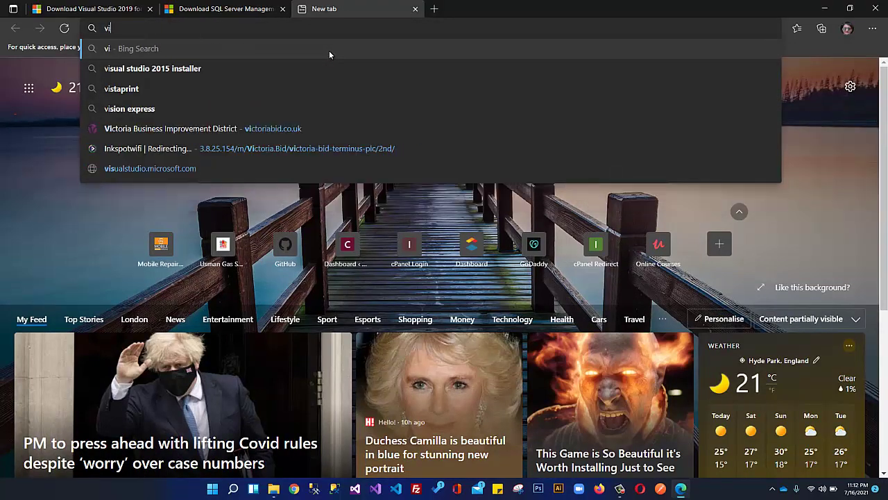
pyautogui.write('download vs code')
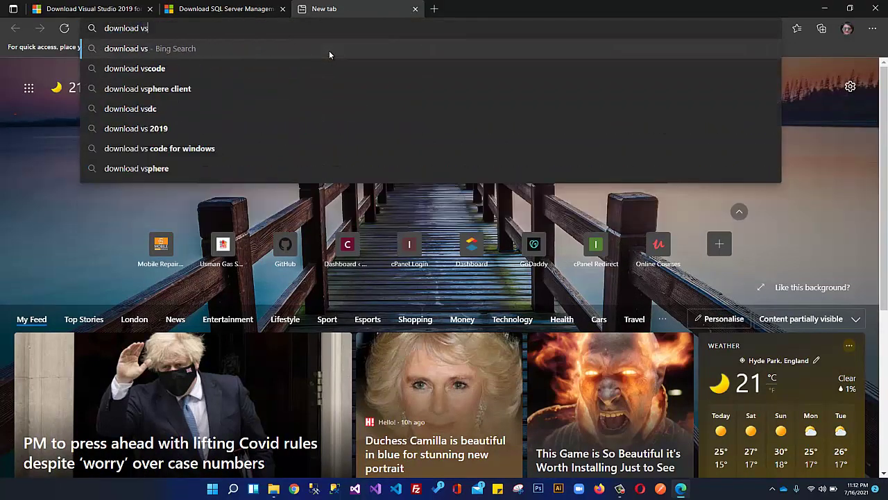
pyautogui.press('Return')
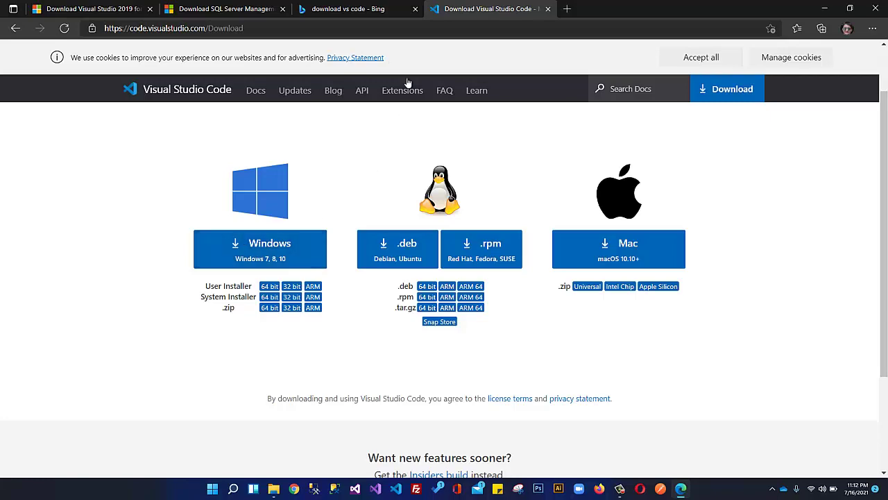
# Search the web for "download postman" in a new tab.
pyautogui.click(567, 9)
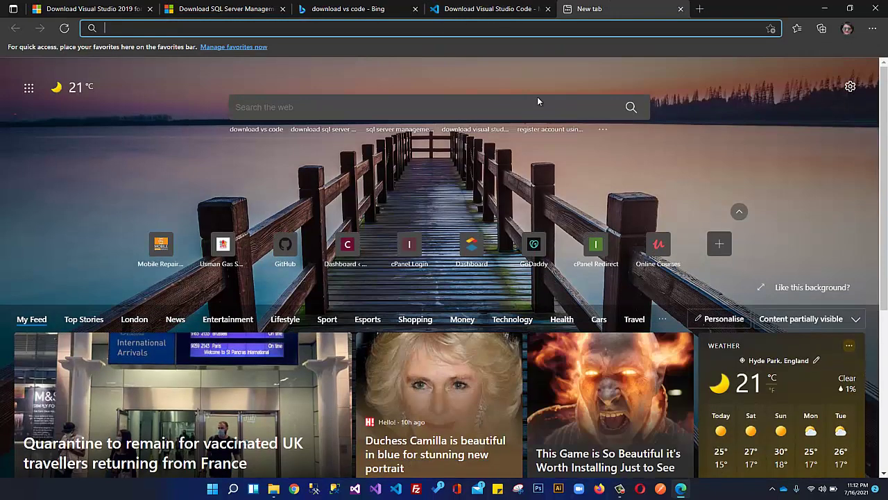
pyautogui.write('post')
pyautogui.press('BackSpace')
pyautogui.press('BackSpace')
pyautogui.press('BackSpace')
pyautogui.press('BackSpace')
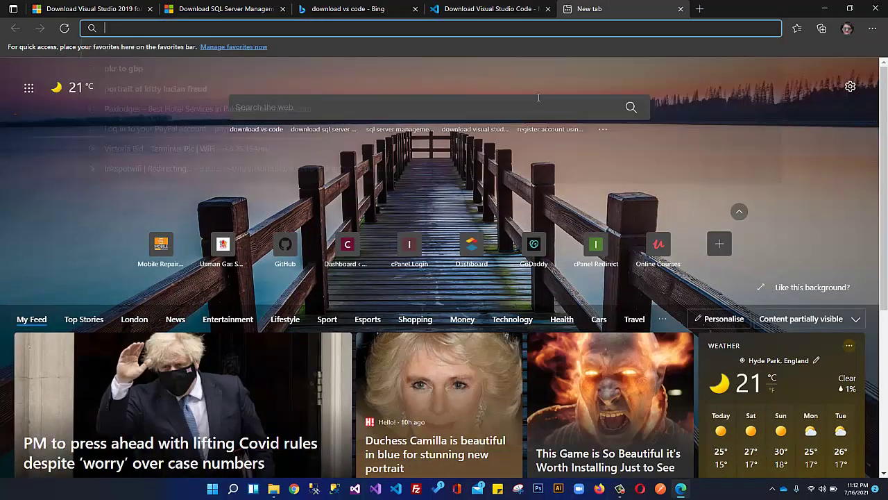
pyautogui.write('downlod')
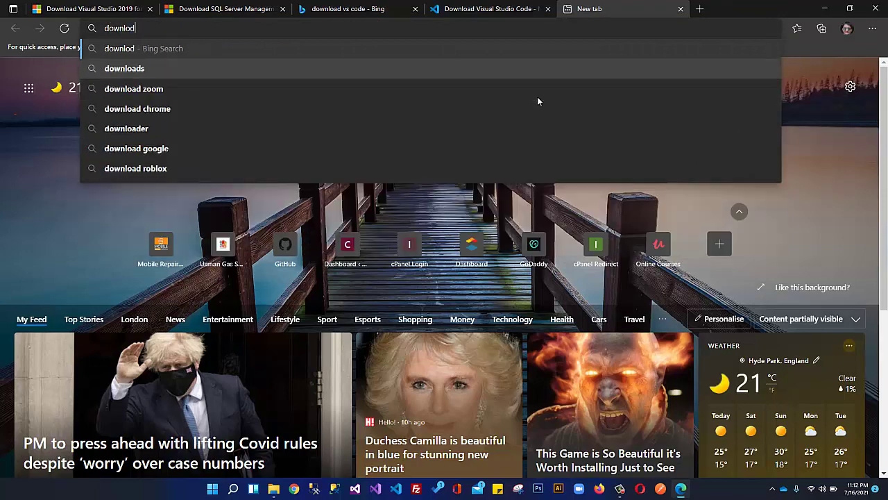
pyautogui.press('BackSpace')
pyautogui.write('ad postman')
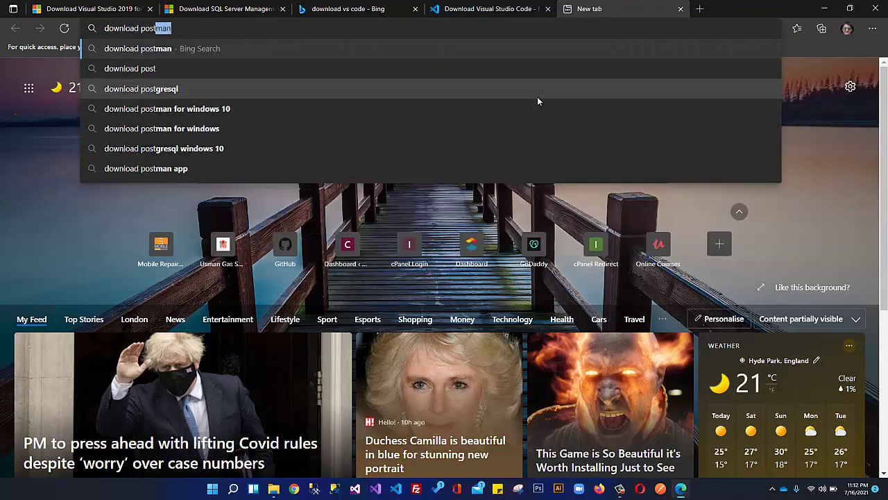
pyautogui.press('Return')
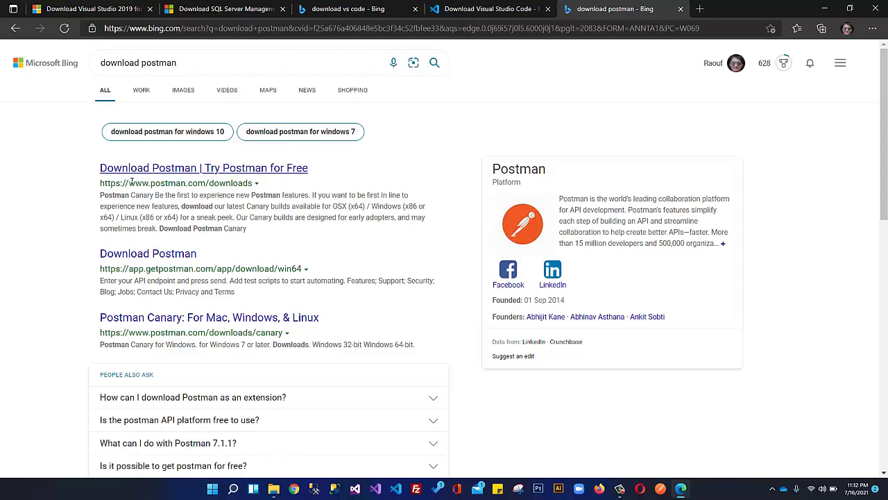
# Open the Download Postman page on postman.com from the search results and view the Postman app download section.
pyautogui.moveTo(142, 183); pyautogui.dragTo(170, 183)
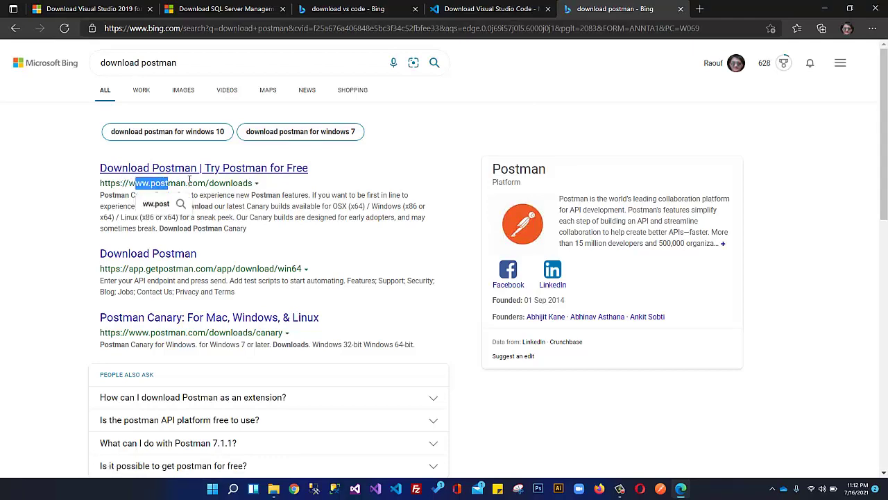
pyautogui.click(188, 171)
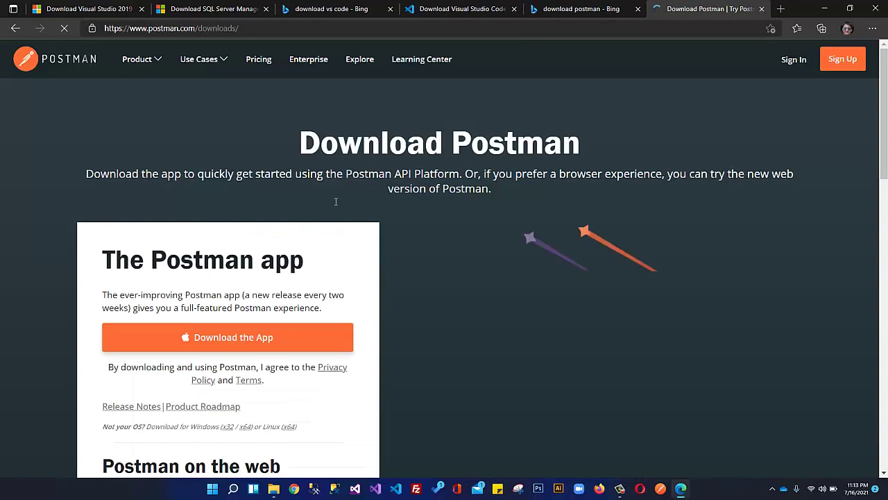
pyautogui.scroll(-1, 277, 236)
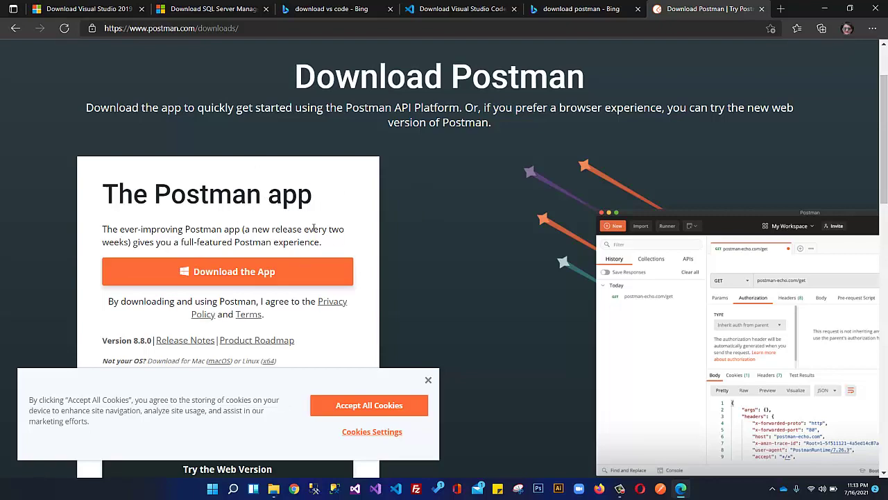
# Review the open Visual Studio 2019, SSMS and VS Code tabs, and return to the desktop.
pyautogui.click(97, 9)
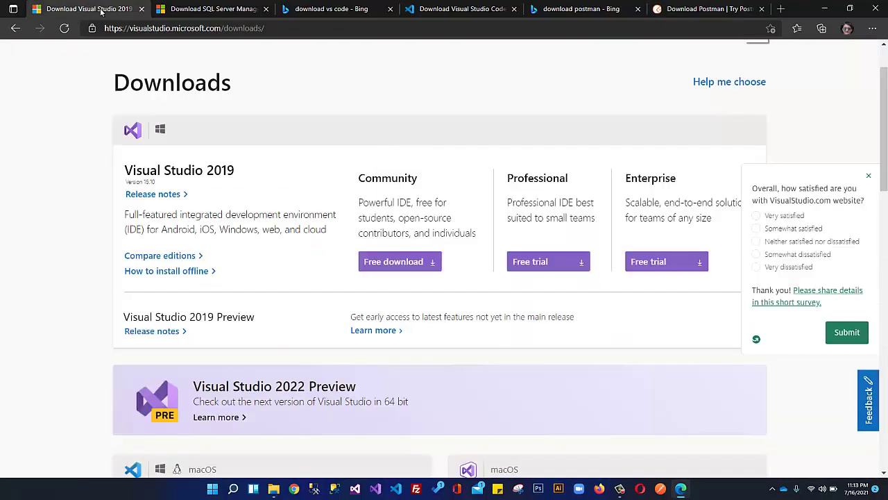
pyautogui.click(236, 9)
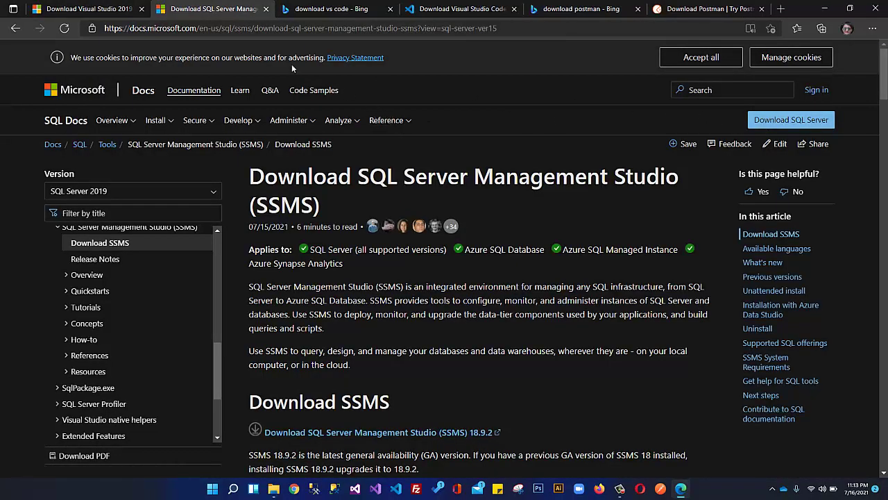
pyautogui.click(326, 9)
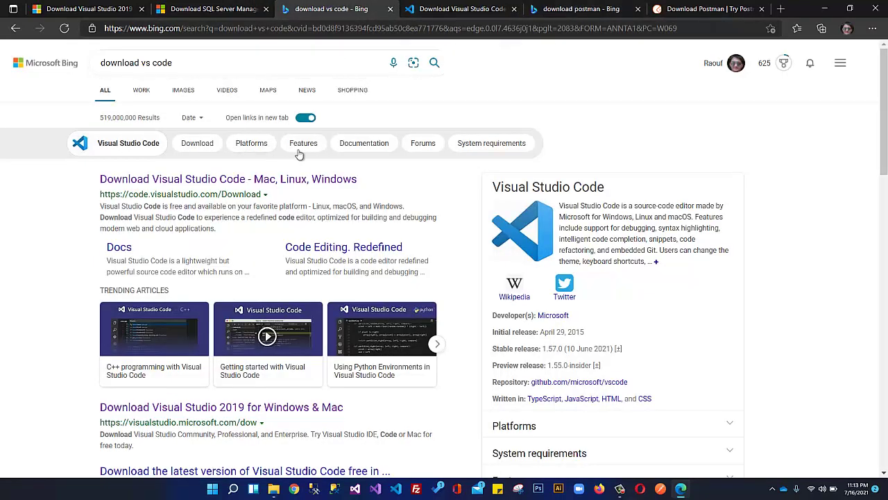
pyautogui.click(107, 5)
pyautogui.click(244, 10)
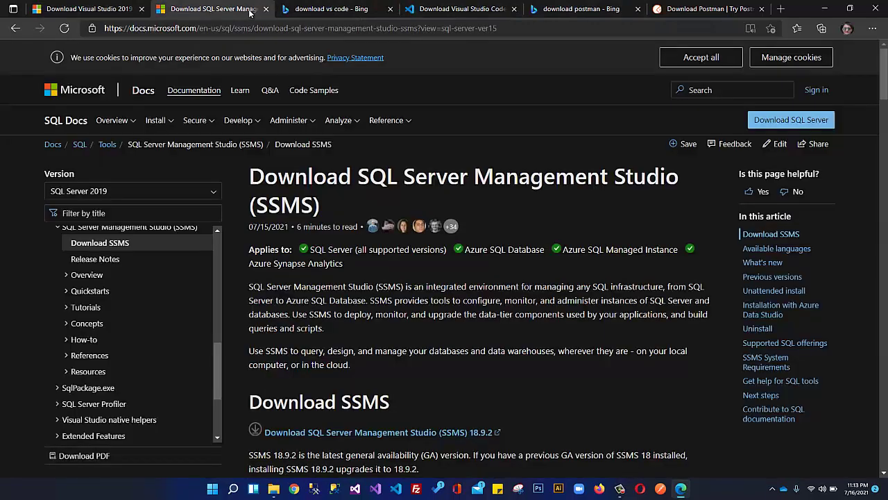
pyautogui.click(850, 9)
pyautogui.press('super+d')
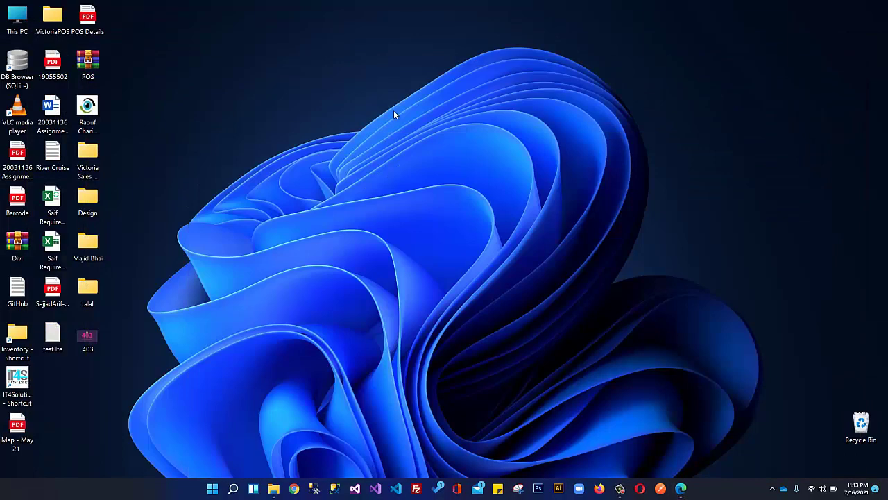